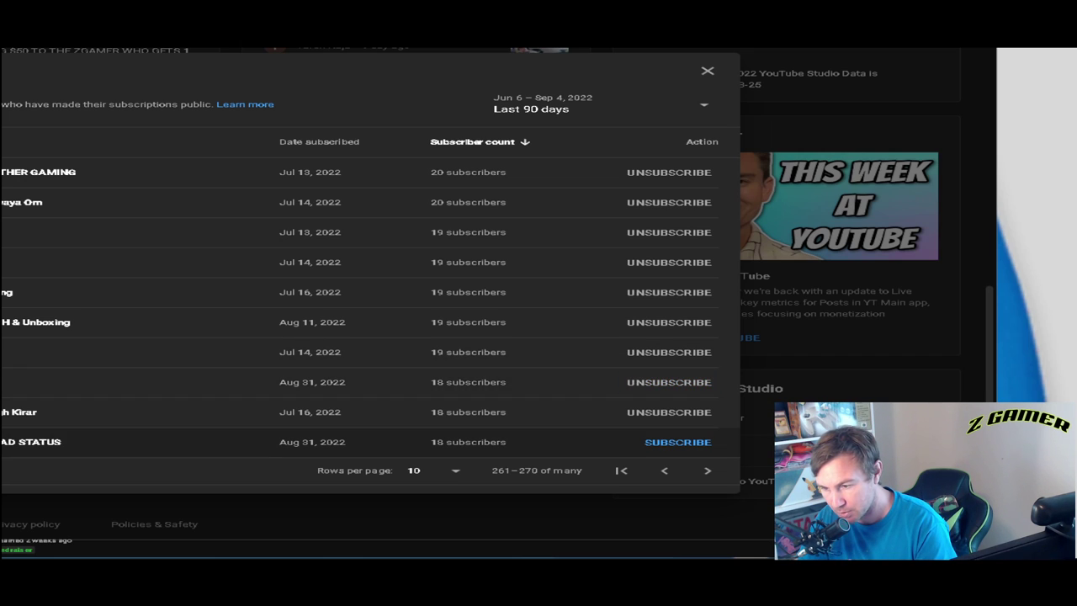
- Page ahead to subscribers 311–320 and subscribe back to two unfollowed channels there
{"action": "left_click", "coordinate": [707, 470]}
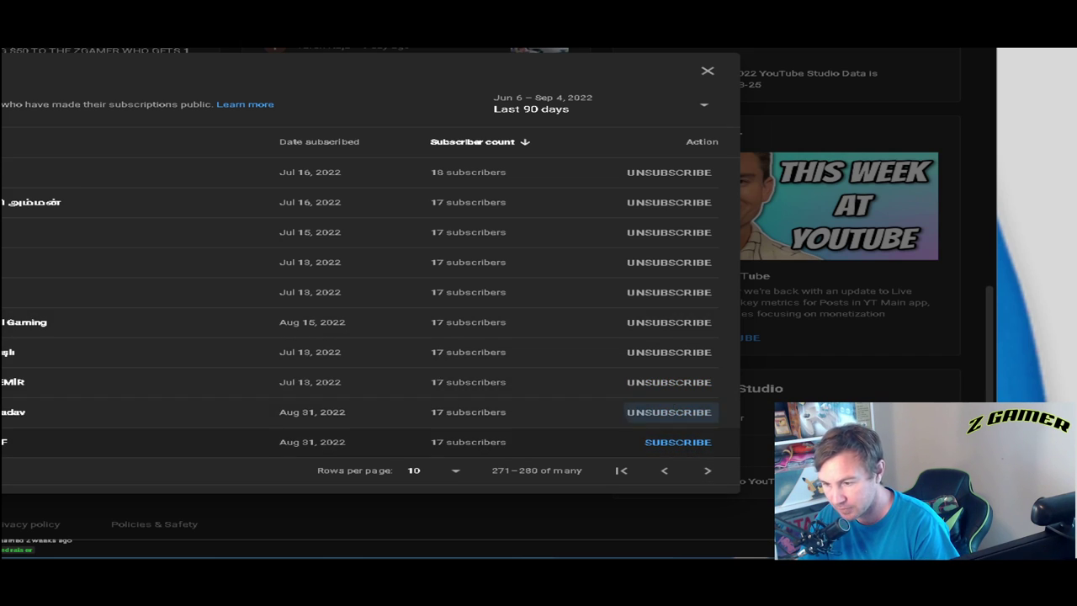
{"action": "left_click", "coordinate": [707, 470]}
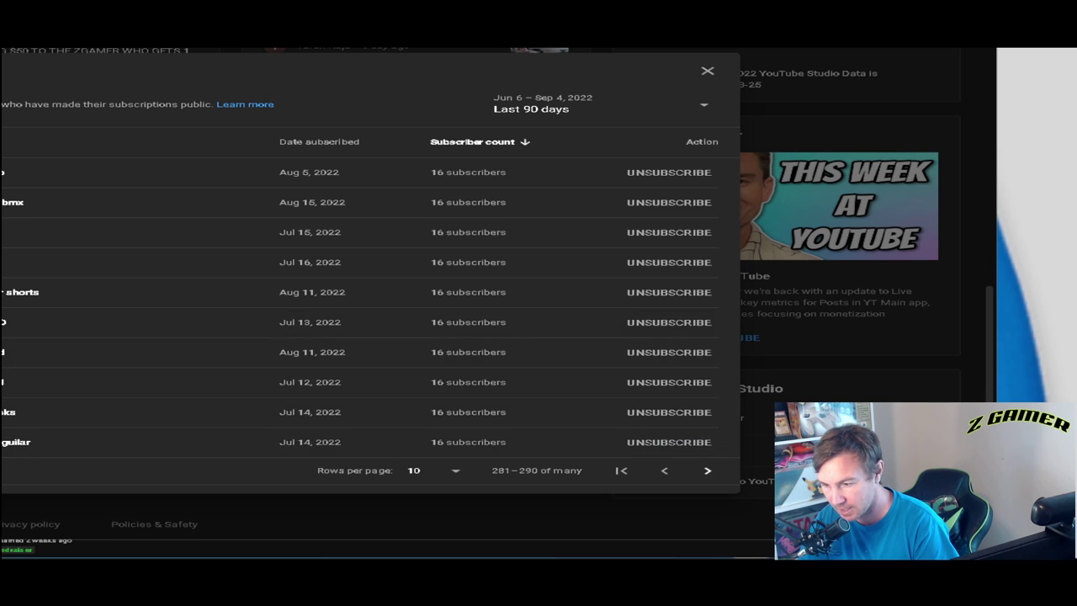
{"action": "left_click", "coordinate": [707, 471]}
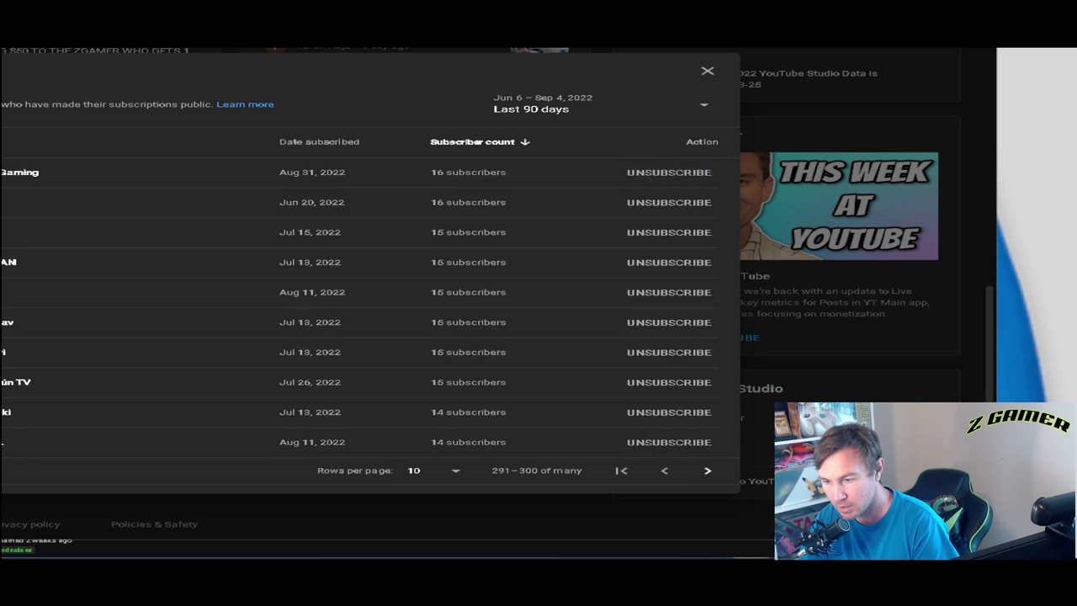
{"action": "left_click", "coordinate": [706, 470]}
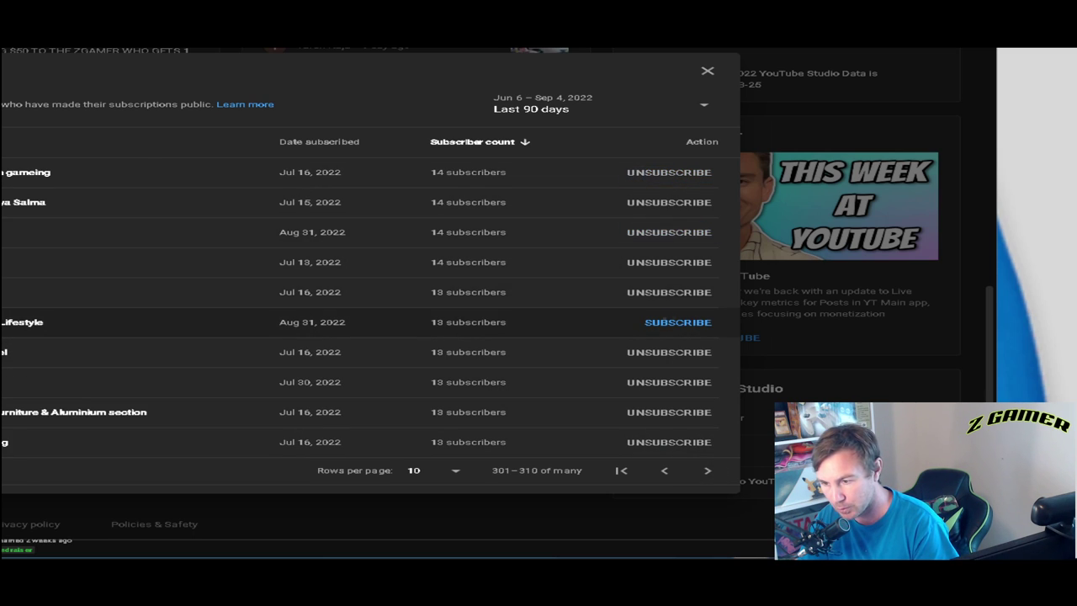
{"action": "left_click", "coordinate": [707, 470]}
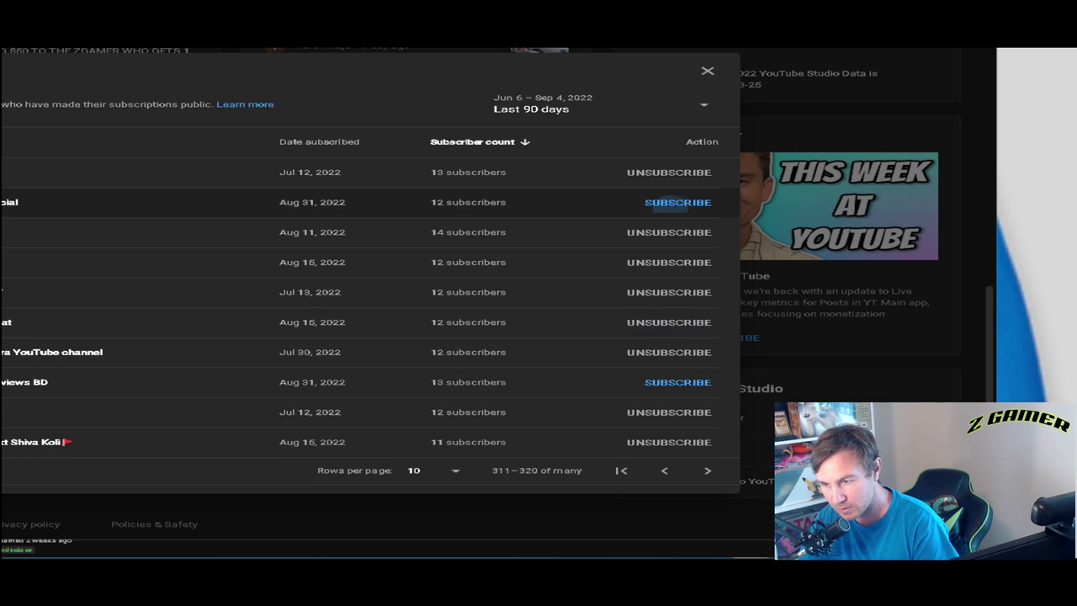
{"action": "left_click", "coordinate": [677, 202]}
{"action": "left_click", "coordinate": [677, 382]}
- Move through pages 321–330 and 331–340, subscribing back to three unfollowed channels
{"action": "left_click", "coordinate": [707, 470]}
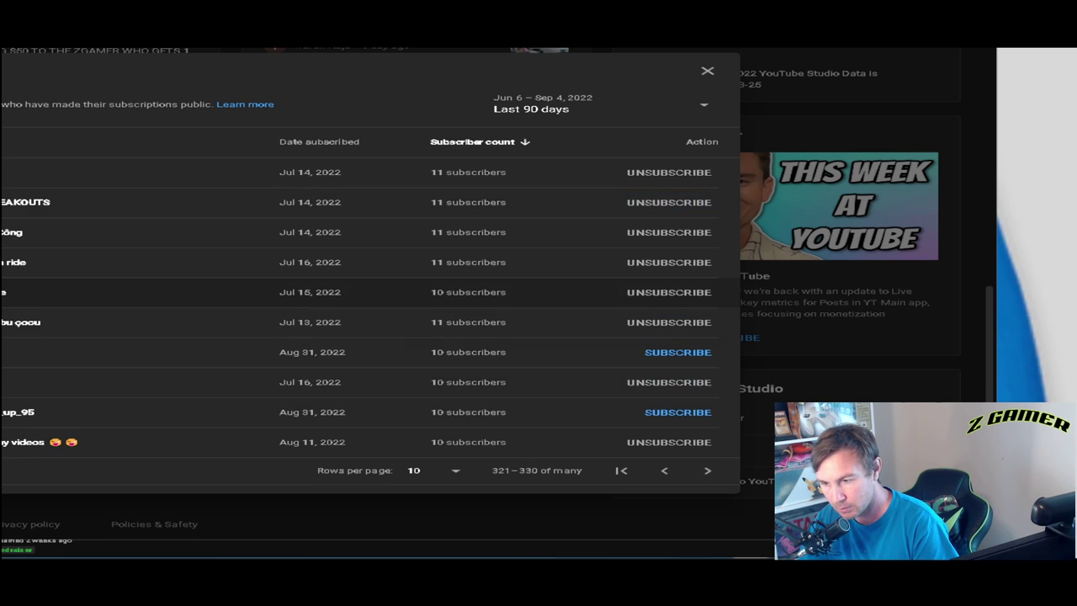
{"action": "left_click", "coordinate": [669, 352]}
{"action": "left_click", "coordinate": [669, 411]}
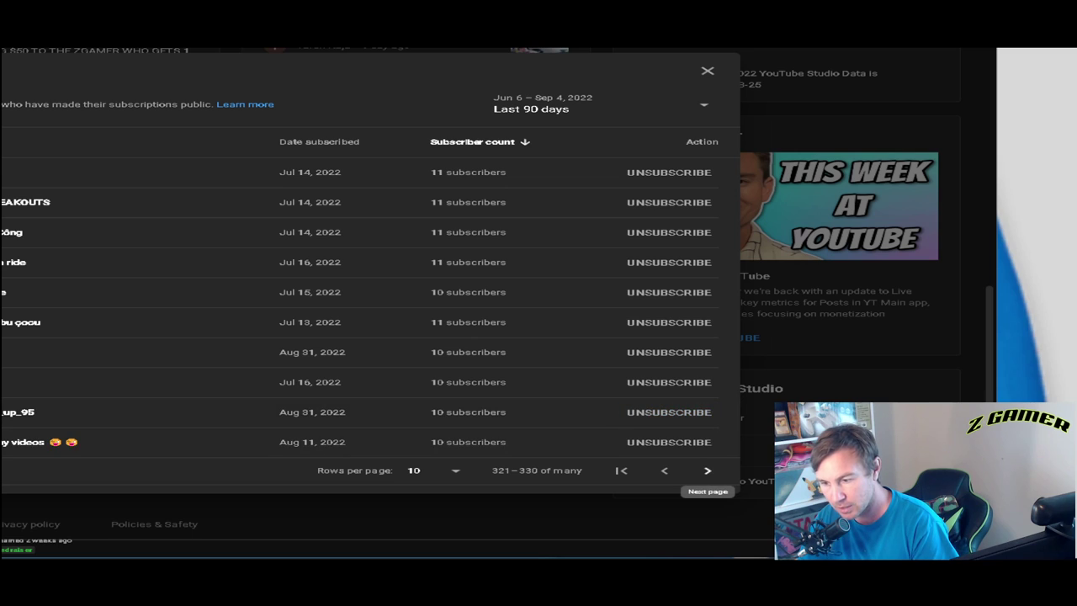
{"action": "left_click", "coordinate": [707, 471]}
{"action": "left_click", "coordinate": [677, 412]}
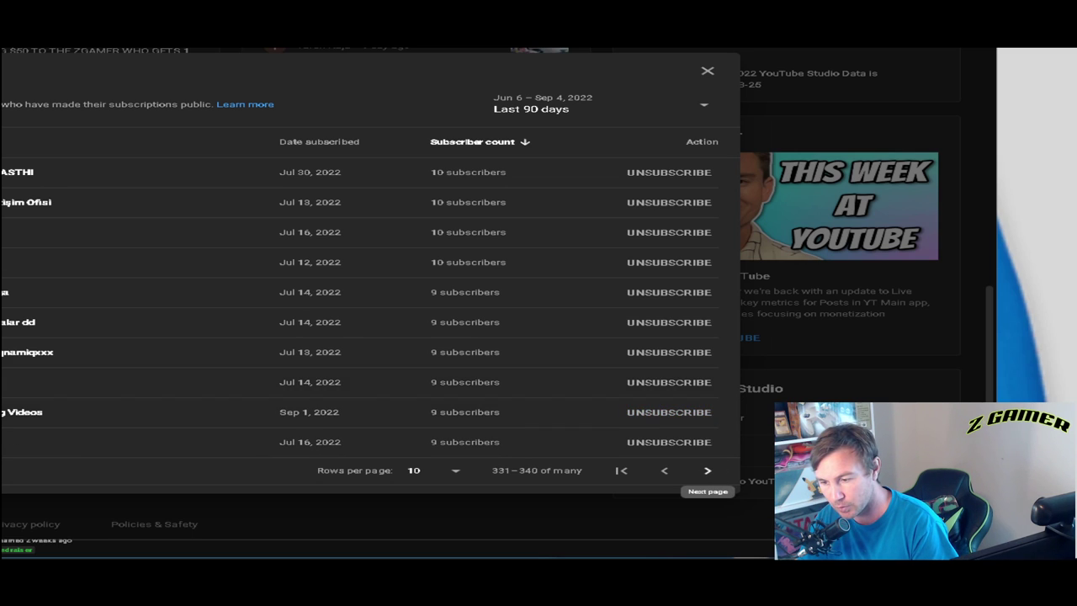
- On pages 341–350 and 351–360, subscribe back to five channels, including the Aug 31 subscriber
{"action": "left_click", "coordinate": [707, 470]}
{"action": "left_click", "coordinate": [677, 352]}
{"action": "left_click", "coordinate": [677, 381]}
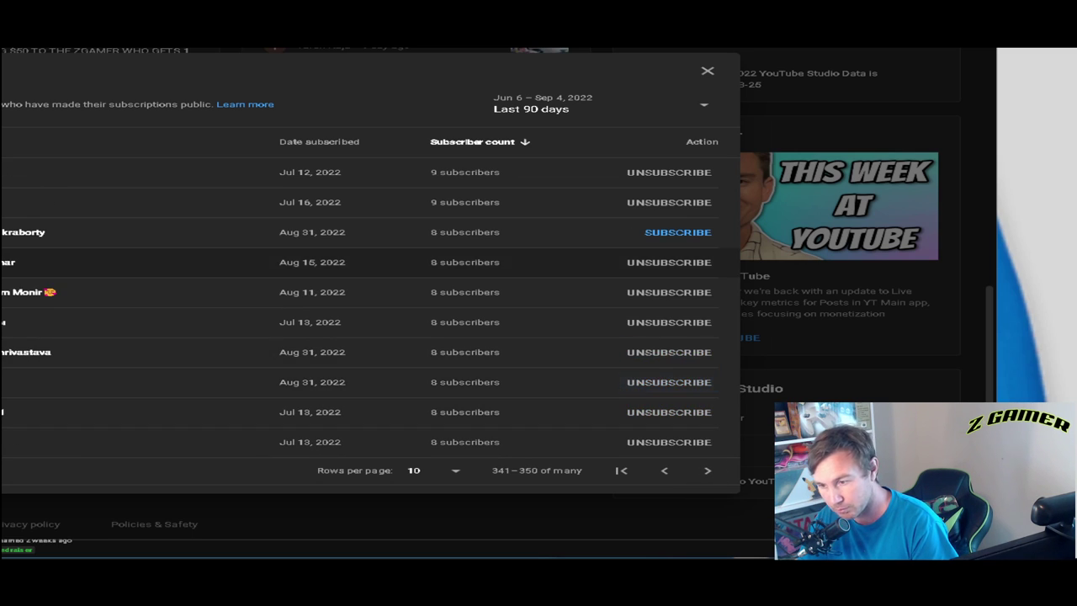
{"action": "left_click", "coordinate": [677, 232]}
{"action": "left_click", "coordinate": [706, 470]}
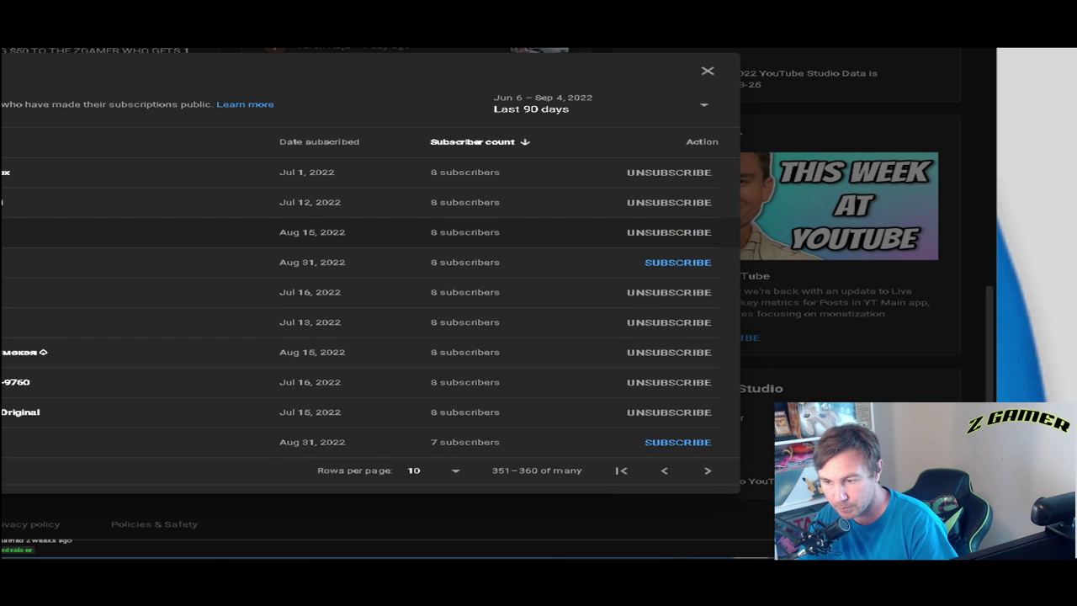
{"action": "left_click", "coordinate": [677, 261]}
{"action": "left_click", "coordinate": [677, 442]}
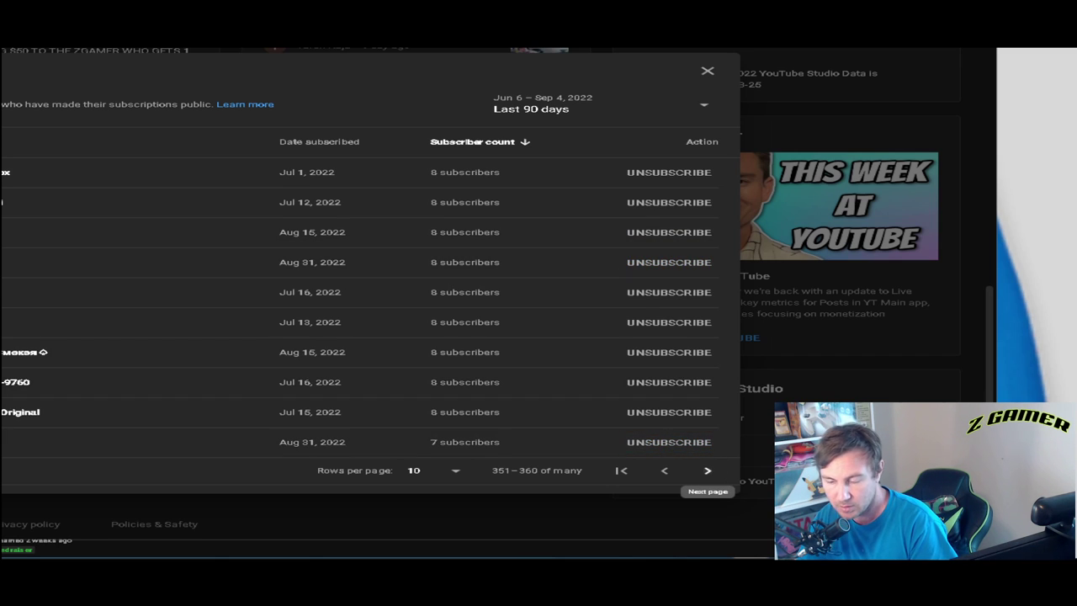
- Continue from 361–370 to 391–400, subscribing back to three more channels
{"action": "left_click", "coordinate": [707, 471]}
{"action": "left_click", "coordinate": [669, 411]}
{"action": "left_click", "coordinate": [669, 441]}
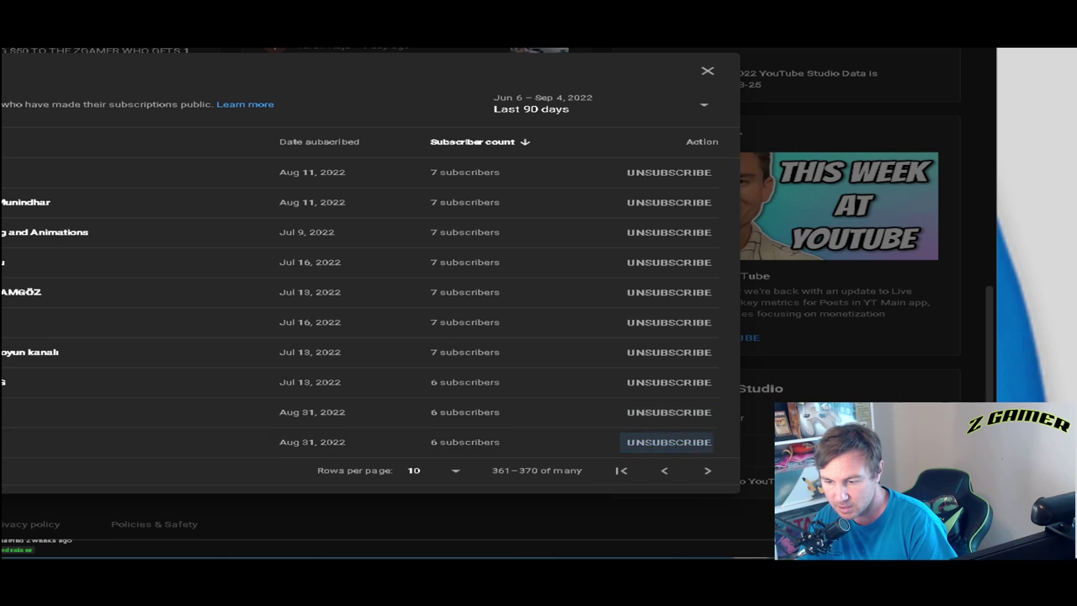
{"action": "left_click", "coordinate": [707, 470]}
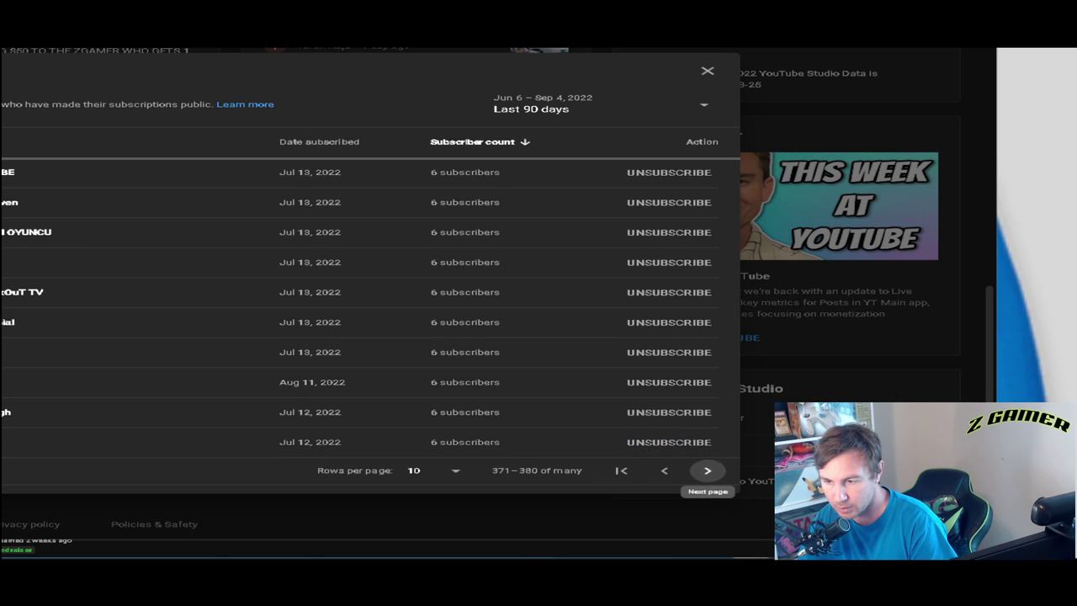
{"action": "left_click", "coordinate": [707, 470]}
{"action": "left_click", "coordinate": [677, 201]}
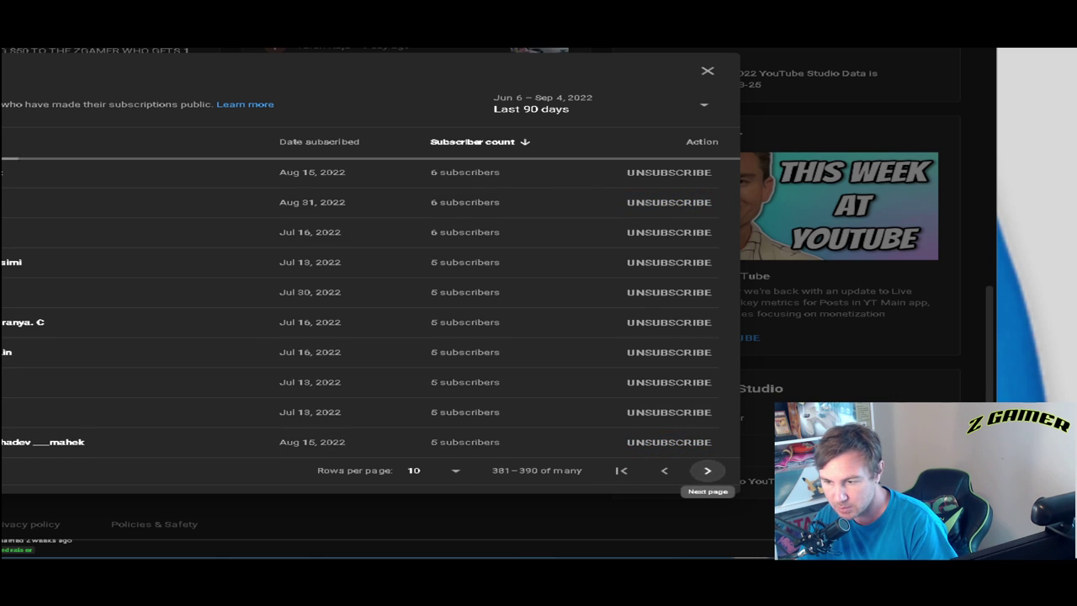
{"action": "left_click", "coordinate": [707, 470]}
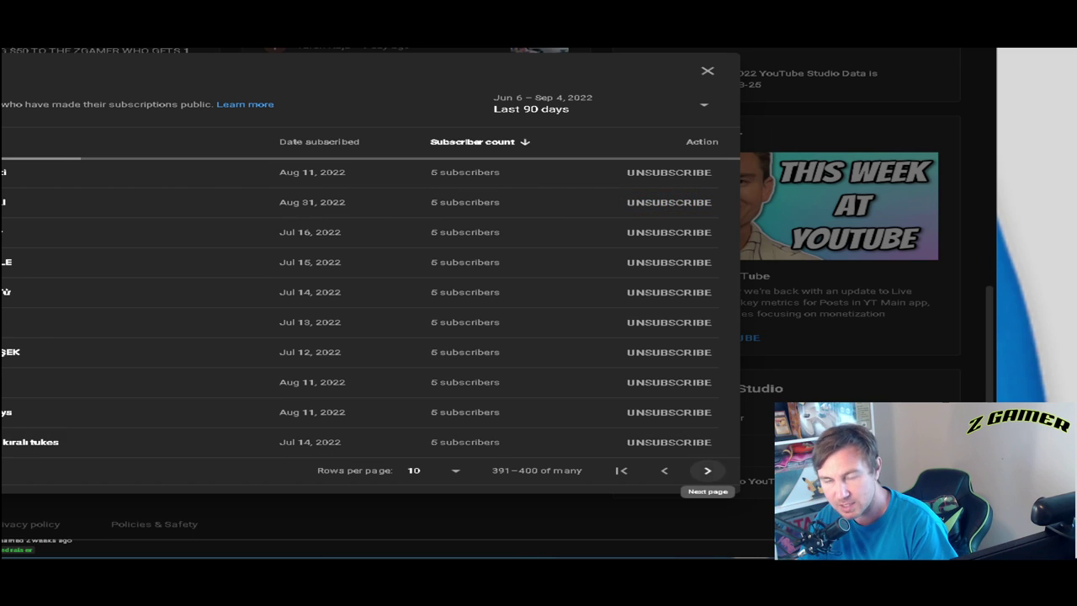
- On pages 401–410 and 411–420, subscribe back to four unfollowed channels
{"action": "left_click", "coordinate": [707, 470]}
{"action": "left_click", "coordinate": [678, 321]}
{"action": "left_click", "coordinate": [678, 261]}
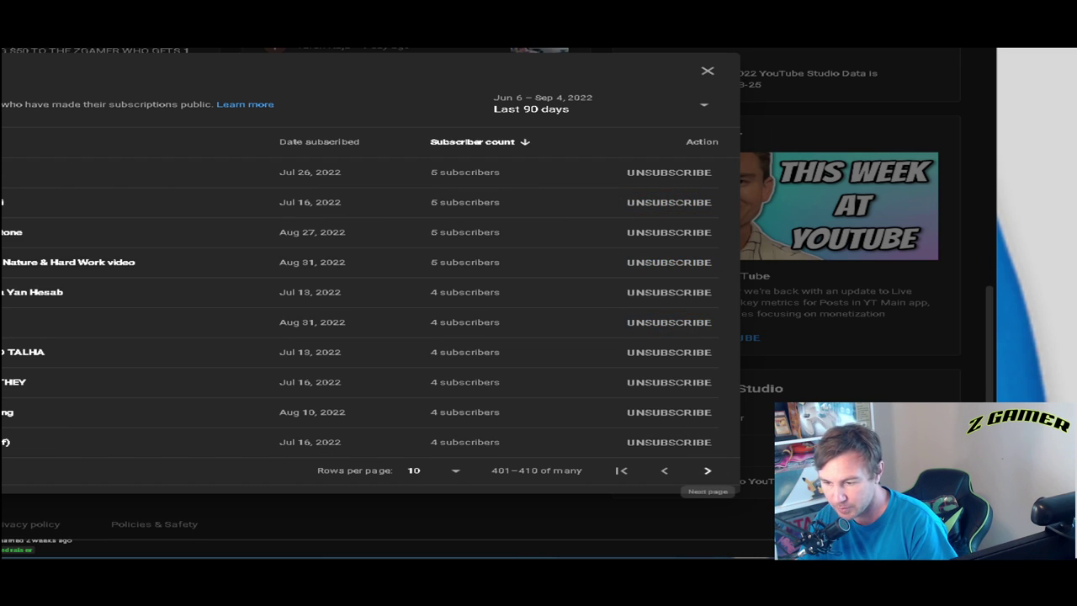
{"action": "left_click", "coordinate": [707, 470]}
{"action": "left_click", "coordinate": [677, 232]}
{"action": "left_click", "coordinate": [677, 171]}
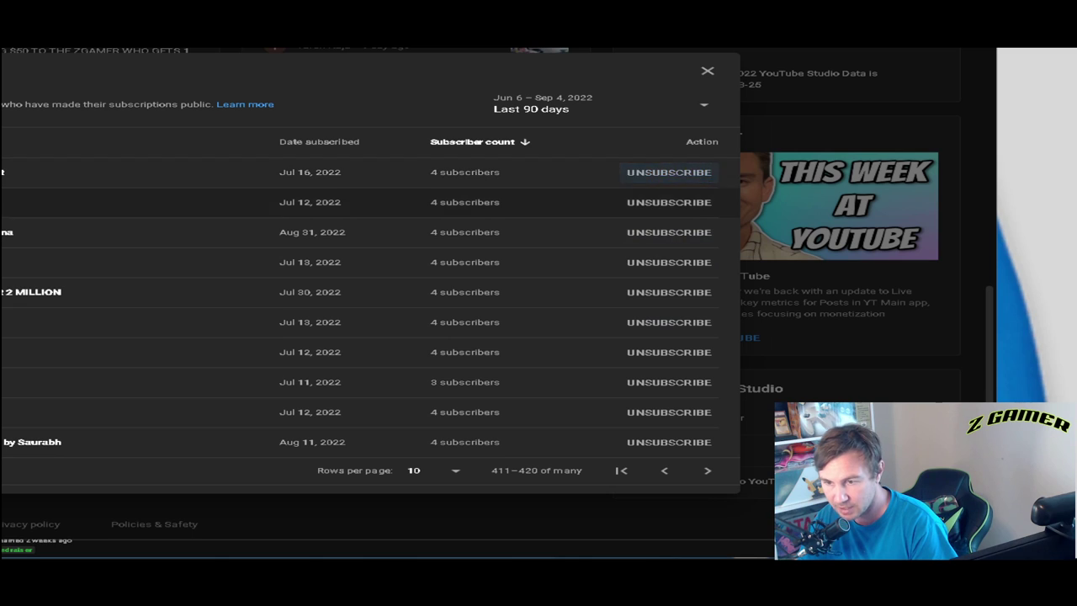
- Page through to 441–450, subscribing back to two Aug 31 subscribers
{"action": "left_click", "coordinate": [707, 471]}
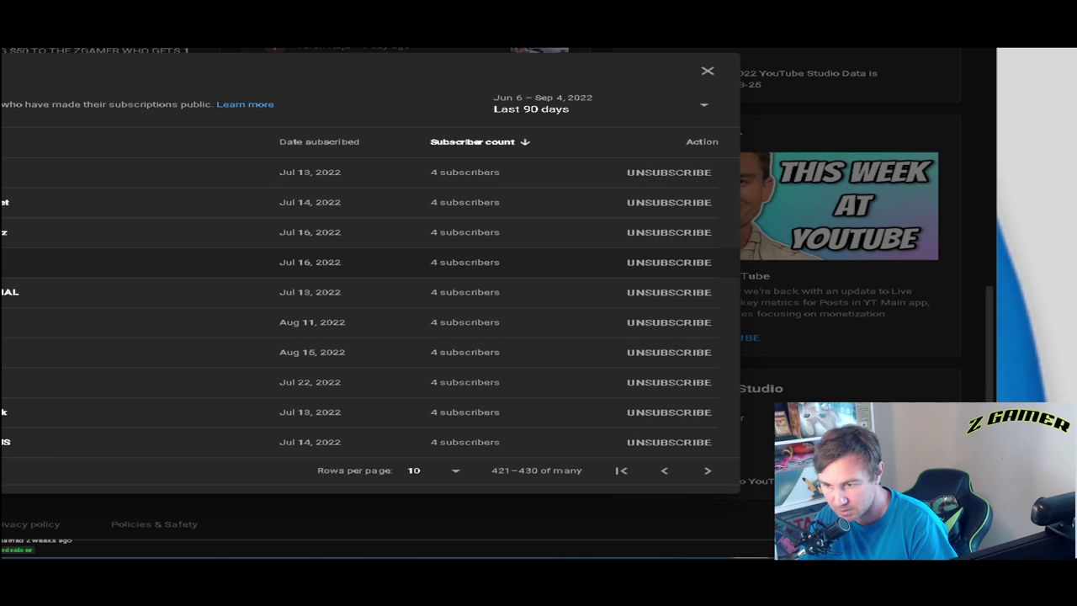
{"action": "left_click", "coordinate": [707, 470]}
{"action": "left_click", "coordinate": [677, 381]}
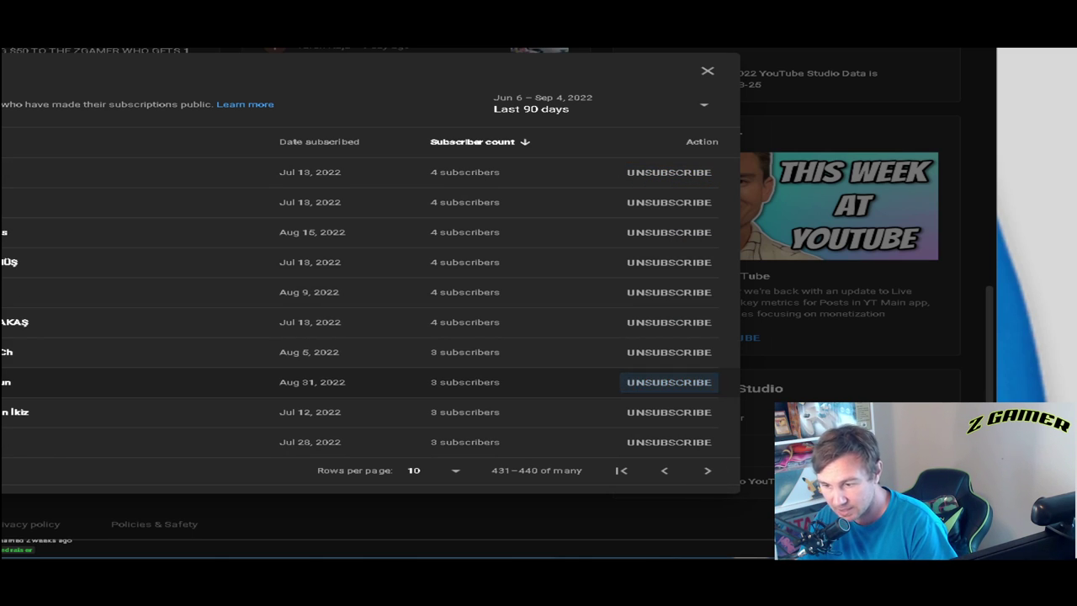
{"action": "left_click", "coordinate": [707, 470]}
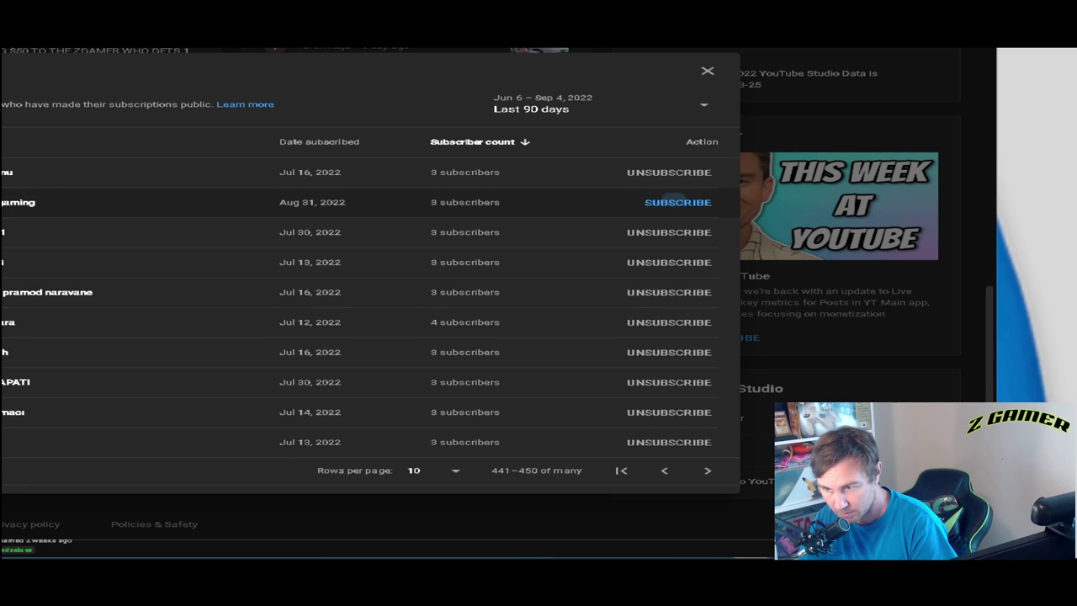
{"action": "left_click", "coordinate": [677, 202]}
- On pages 451–460 and 461–470, subscribe back to three more channels
{"action": "left_click", "coordinate": [706, 470]}
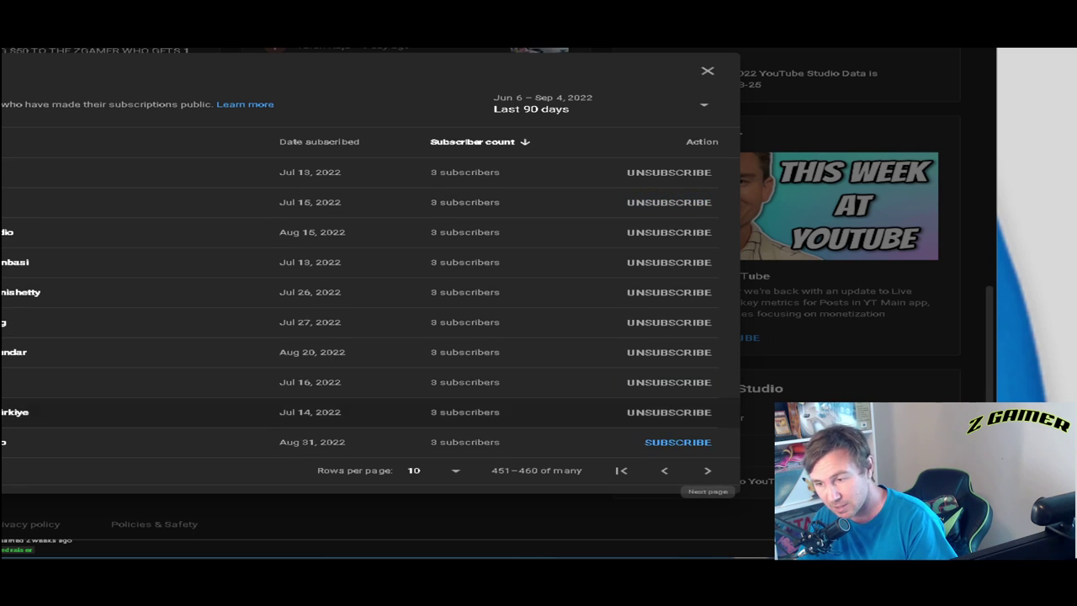
{"action": "left_click", "coordinate": [669, 441]}
{"action": "left_click", "coordinate": [706, 470]}
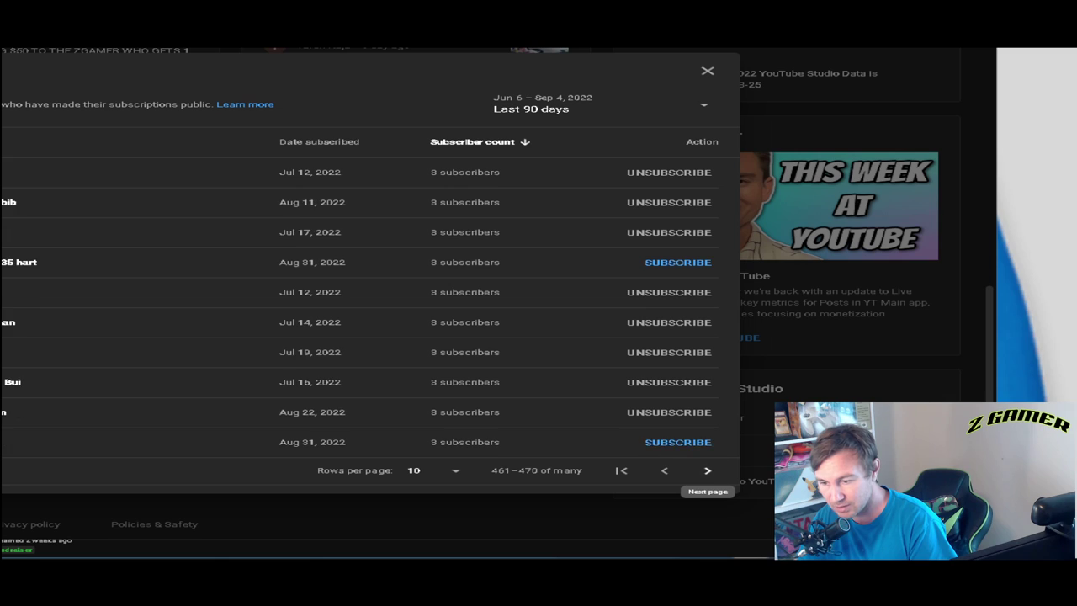
{"action": "left_click", "coordinate": [678, 442]}
{"action": "left_click", "coordinate": [677, 262]}
- Page through to 491–500, subscribing back to two more Aug 31 subscribers
{"action": "left_click", "coordinate": [706, 470]}
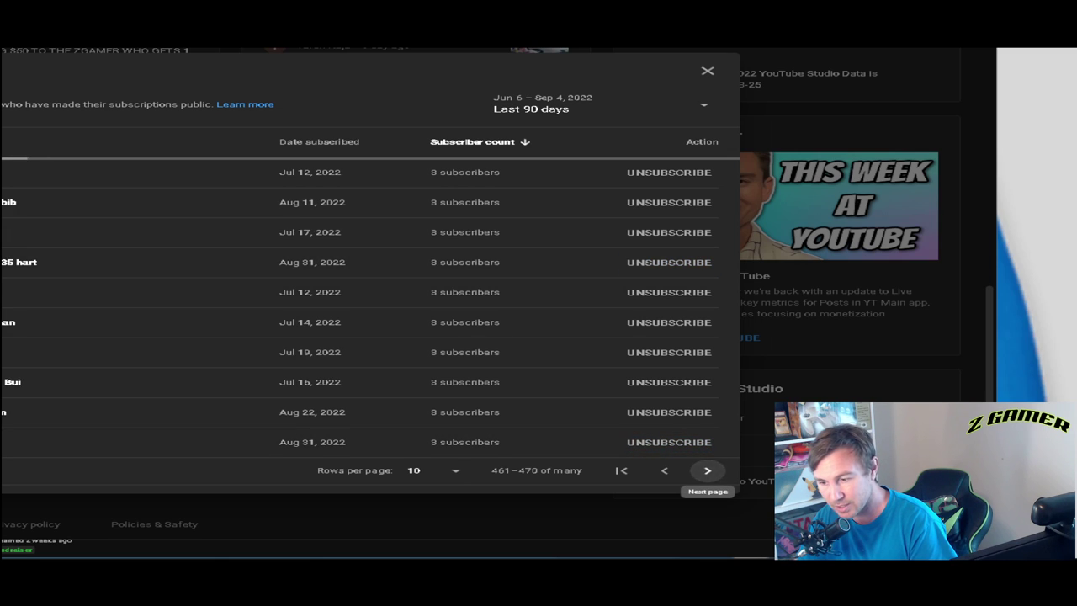
{"action": "left_click", "coordinate": [707, 470]}
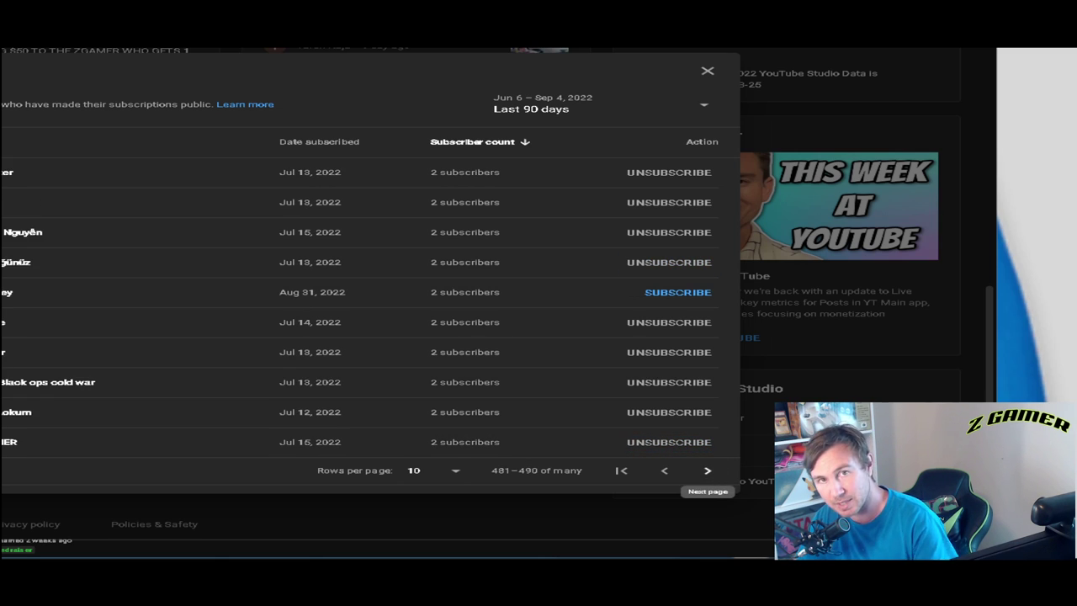
{"action": "left_click", "coordinate": [677, 292]}
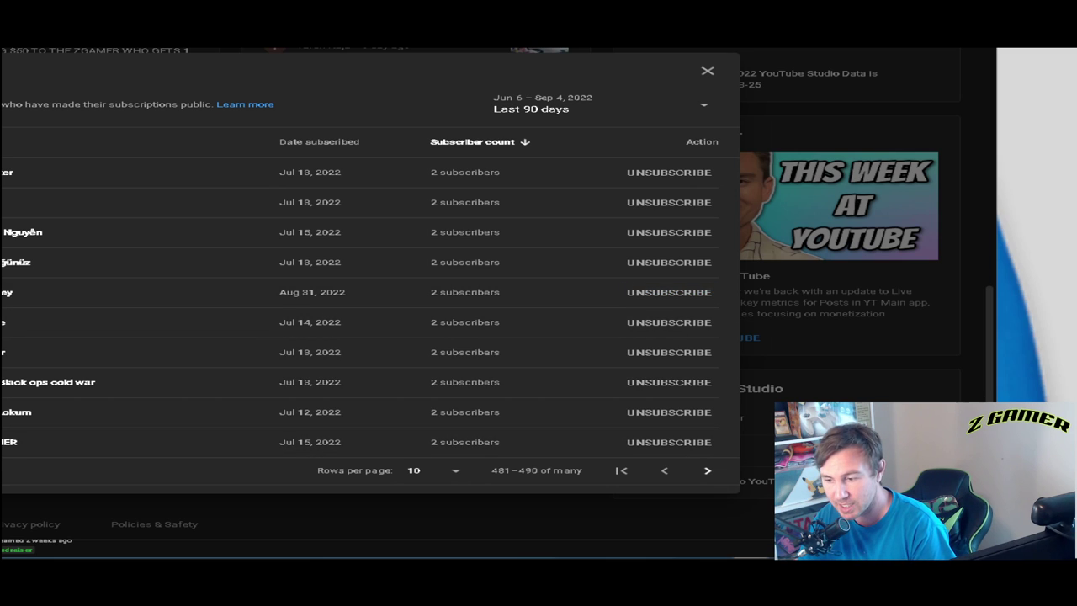
{"action": "left_click", "coordinate": [707, 470]}
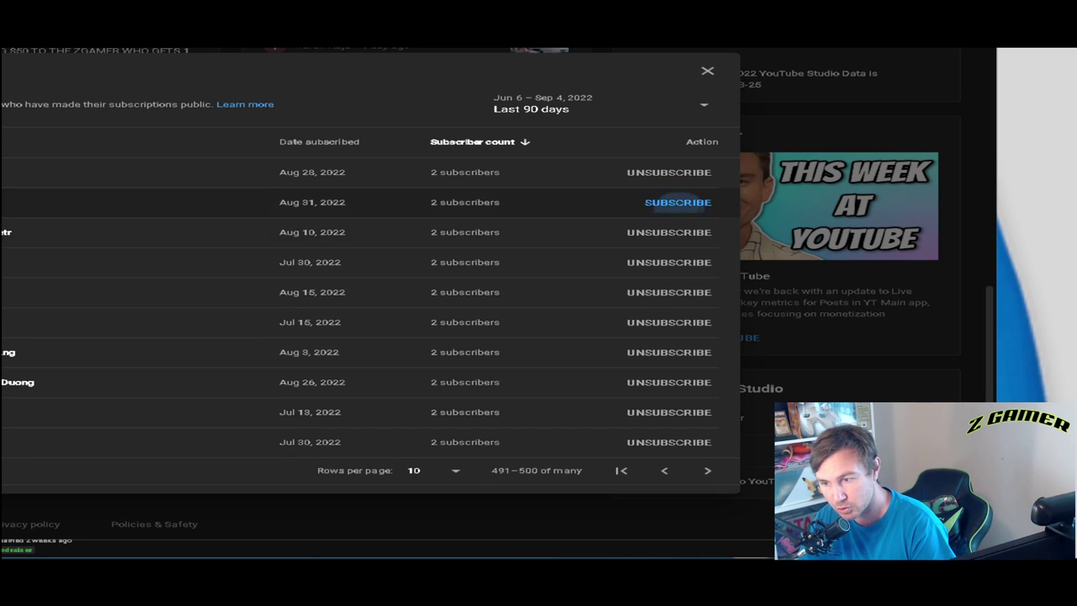
{"action": "left_click", "coordinate": [669, 202]}
- From 501–510 to 521–530, subscribe back to three channels, including the Aug 29 subscriber
{"action": "left_click", "coordinate": [707, 470]}
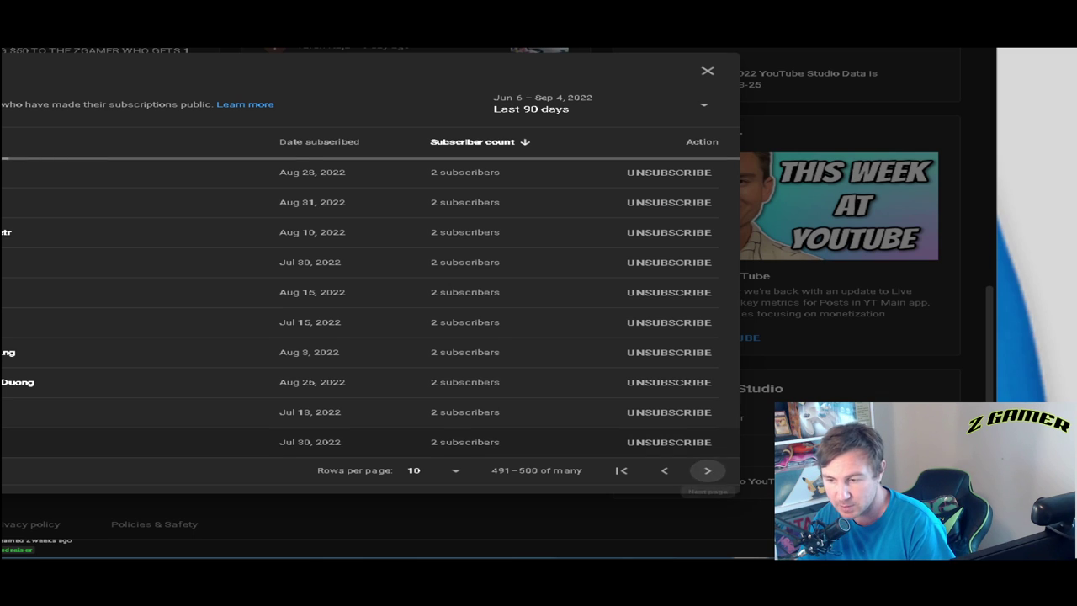
{"action": "left_click", "coordinate": [673, 321]}
{"action": "left_click", "coordinate": [673, 381]}
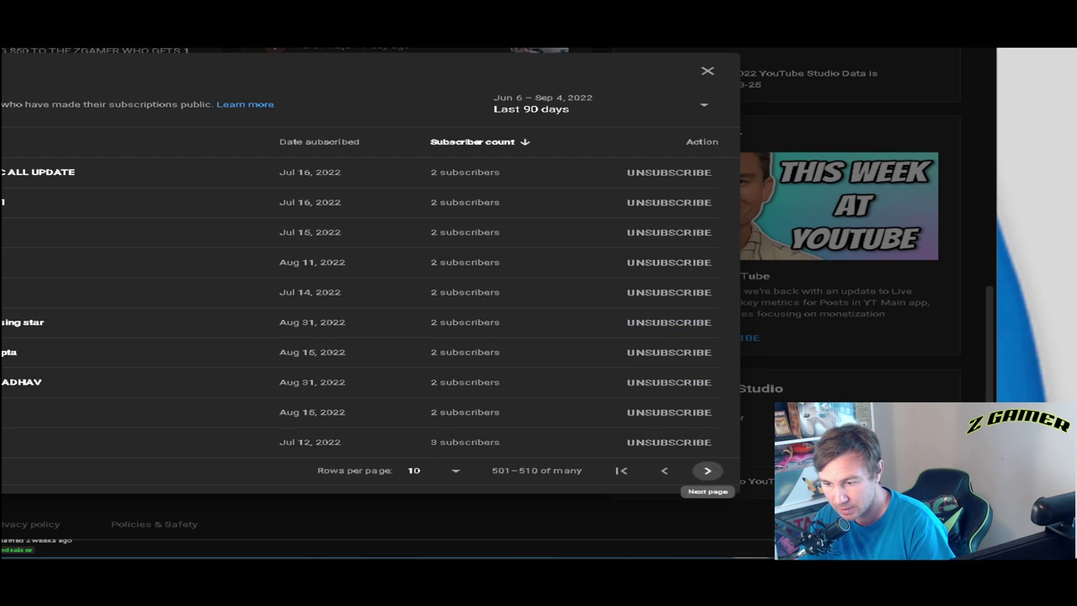
{"action": "left_click", "coordinate": [706, 470]}
{"action": "left_click", "coordinate": [706, 470]}
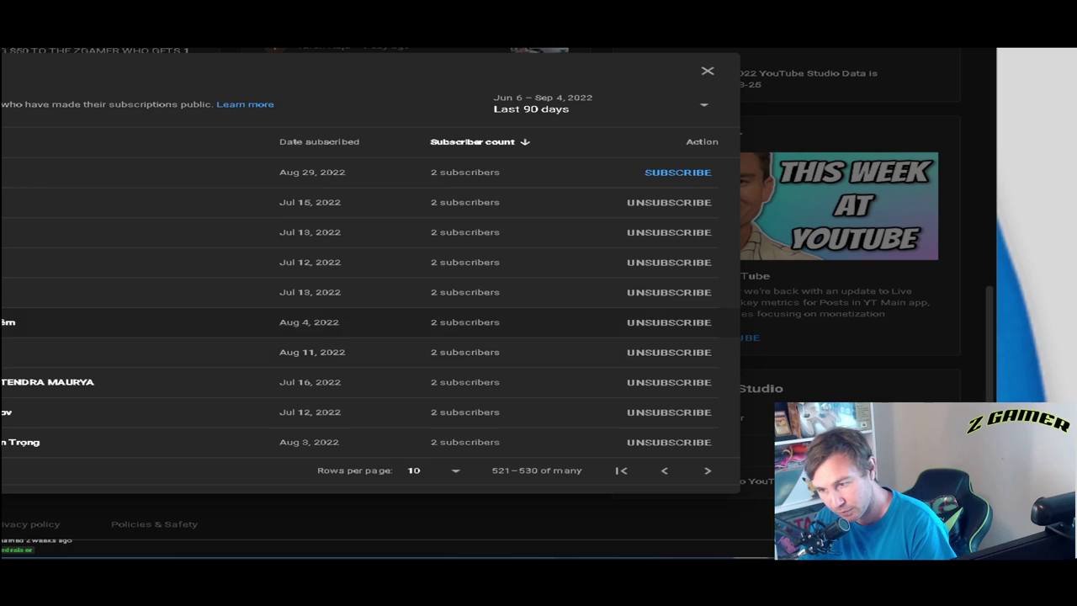
{"action": "left_click", "coordinate": [669, 172]}
- Subscribe back to two channels on page 531–540, then advance to rows 541–550
{"action": "left_click", "coordinate": [707, 471]}
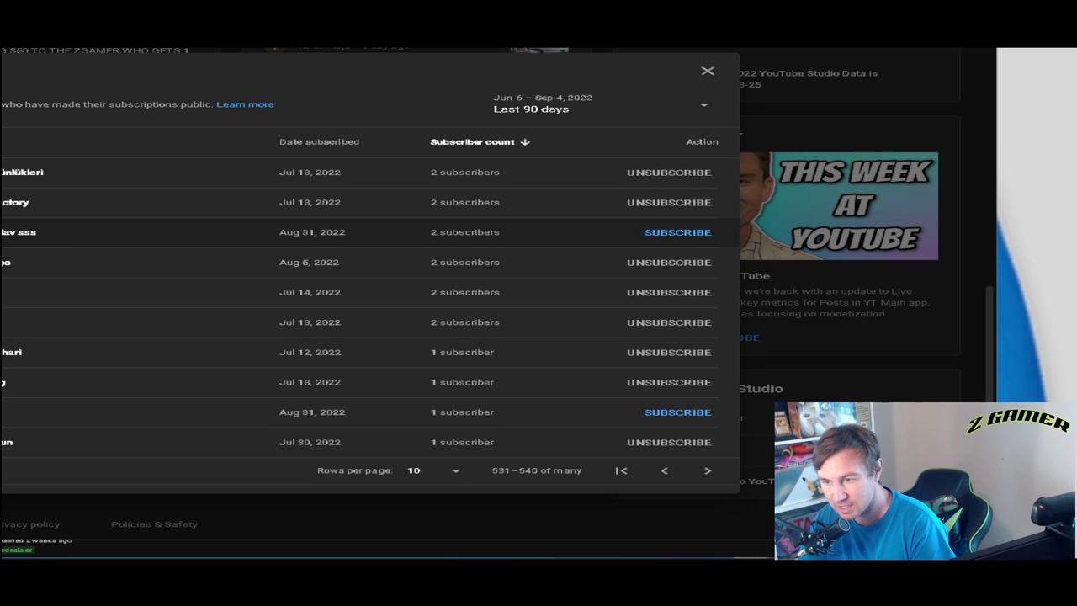
{"action": "left_click", "coordinate": [673, 231]}
{"action": "left_click", "coordinate": [677, 412]}
{"action": "left_click", "coordinate": [707, 470]}
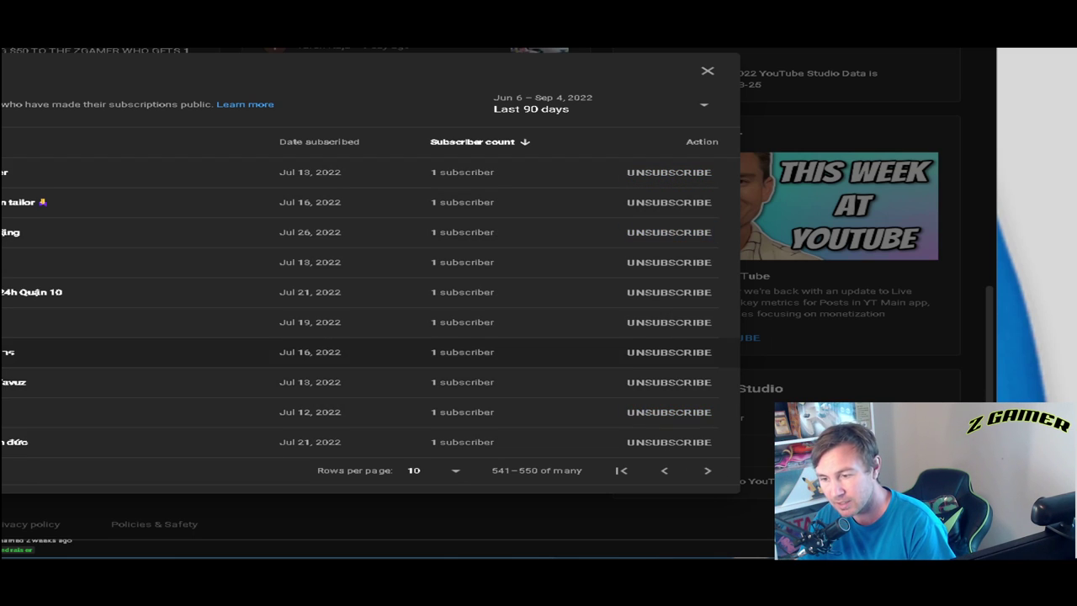